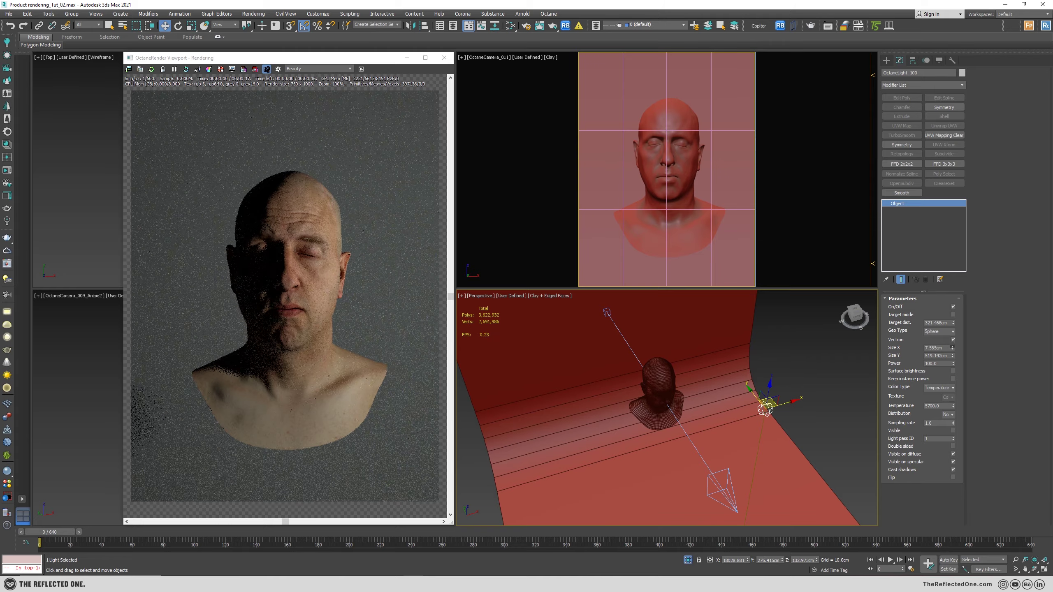
Move the sphere light across to the opposite side of the head.
shift+drag(769, 402, 542, 407)
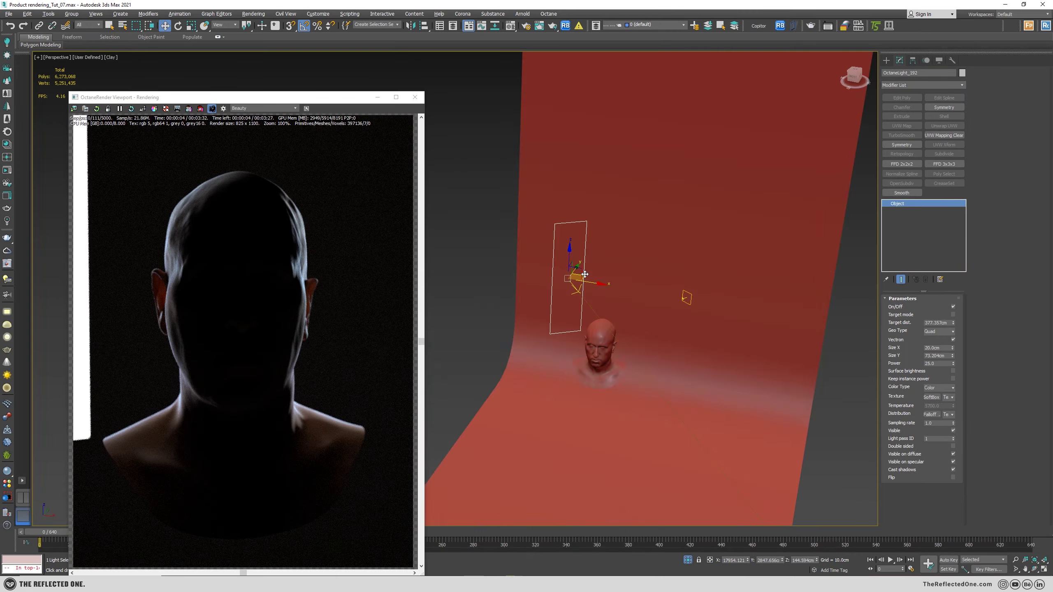
Shift the tall quad light along its X axis toward the head and raise its power to about 66.25.
mouse_move(591, 273)
mouse_down()
mouse_move(557, 270)
mouse_move(609, 272)
mouse_up()
drag(954, 363, 953, 330)
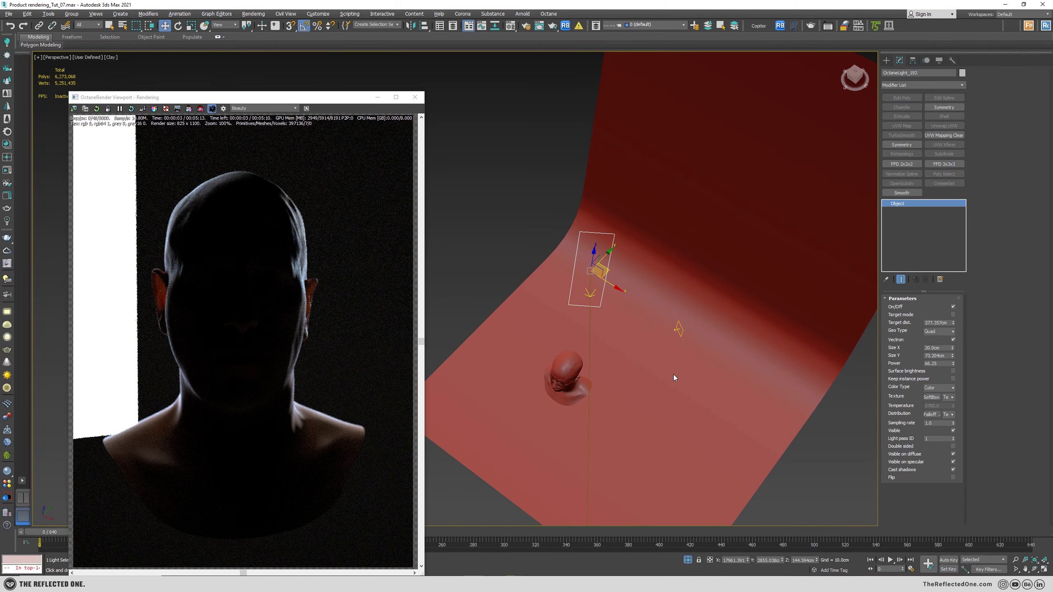
alt+middle_drag(673, 375, 601, 348)
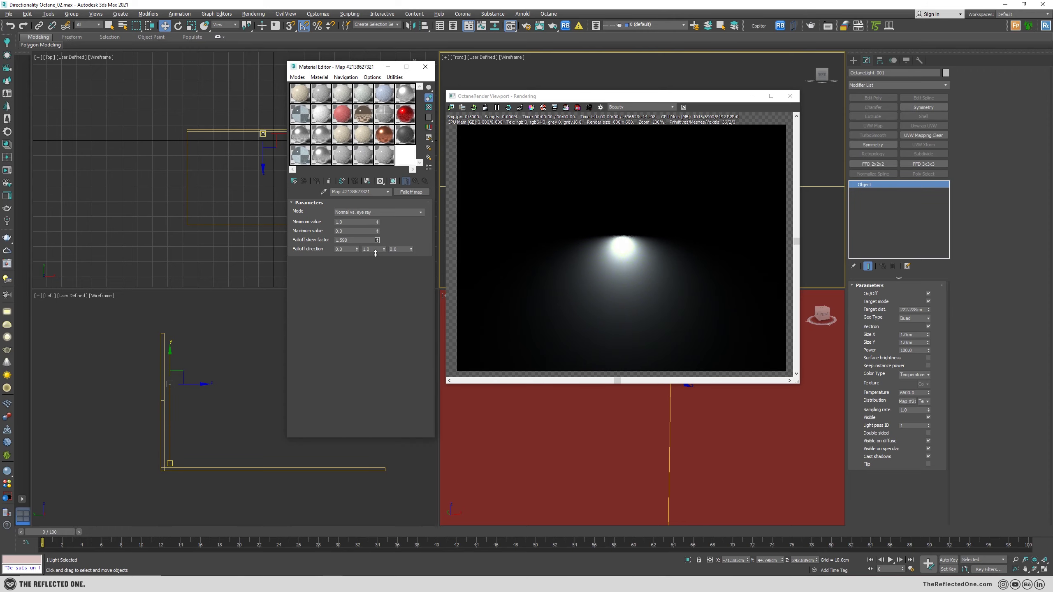
Adjust the falloff skew factor of the falloff map that drives the light's distribution.
drag(375, 251, 374, 281)
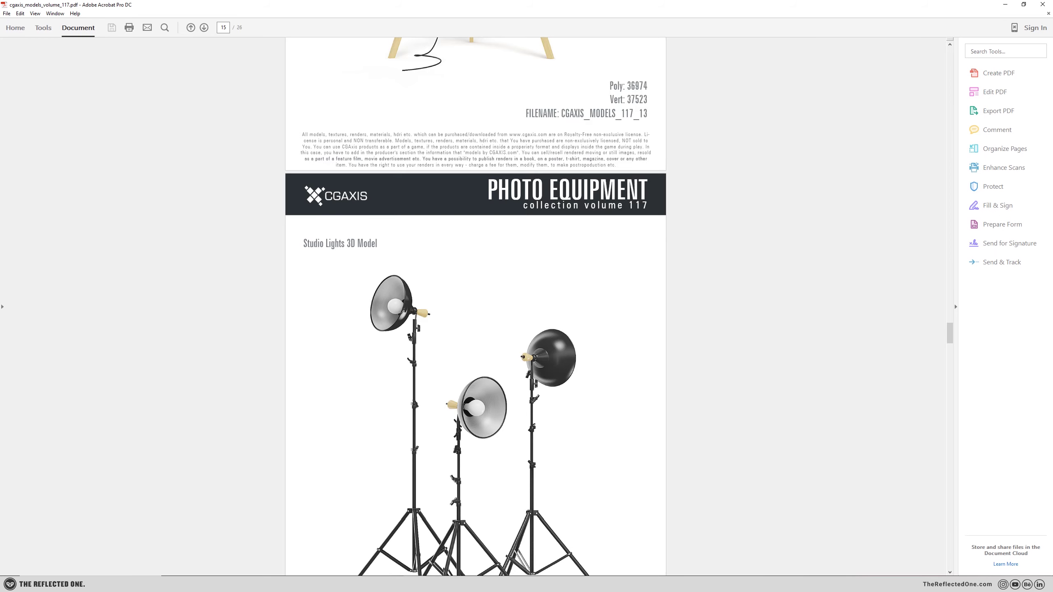
Switch to Adobe Acrobat and browse the photo equipment catalogue to the Softbox Studio Light 3D model.
scroll(475, 307, down, 15)
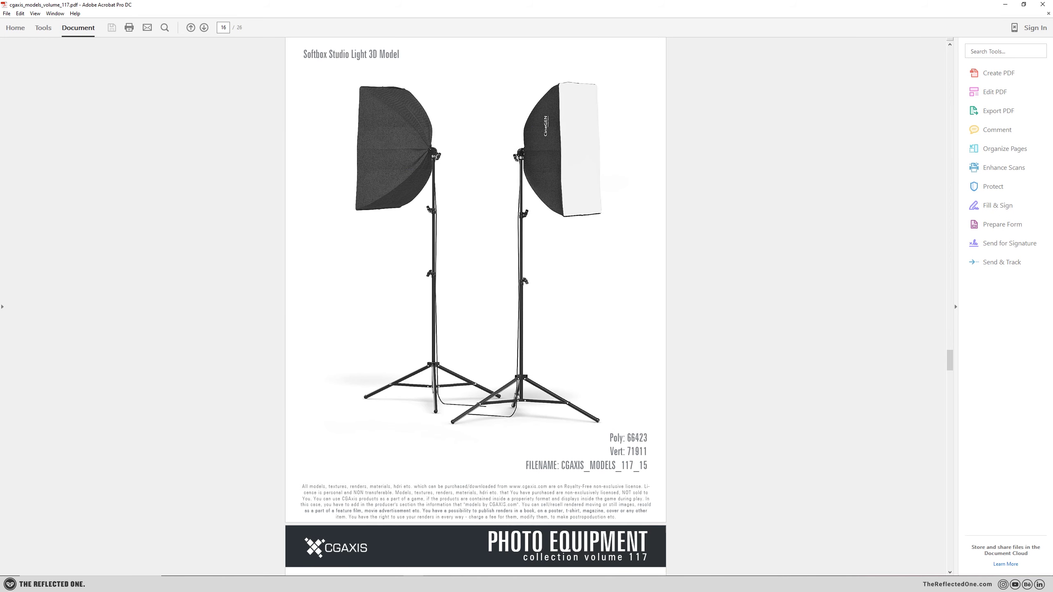
scroll(476, 307, up, 2)
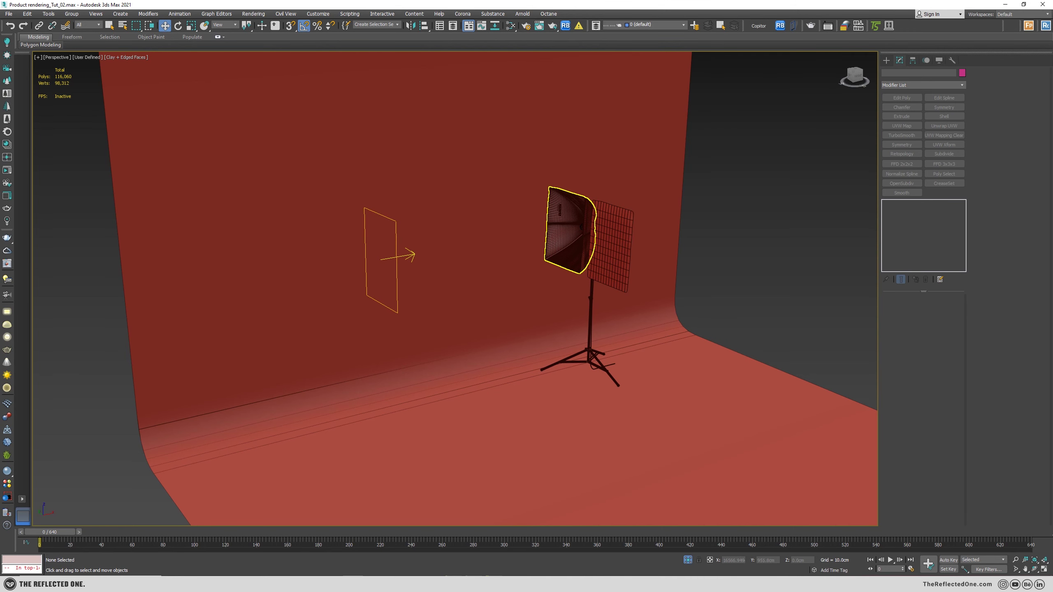
Switch to 3ds Max and examine the softbox studio light model, including the bulb inside and its front diffuser.
scroll(560, 233, up, 5)
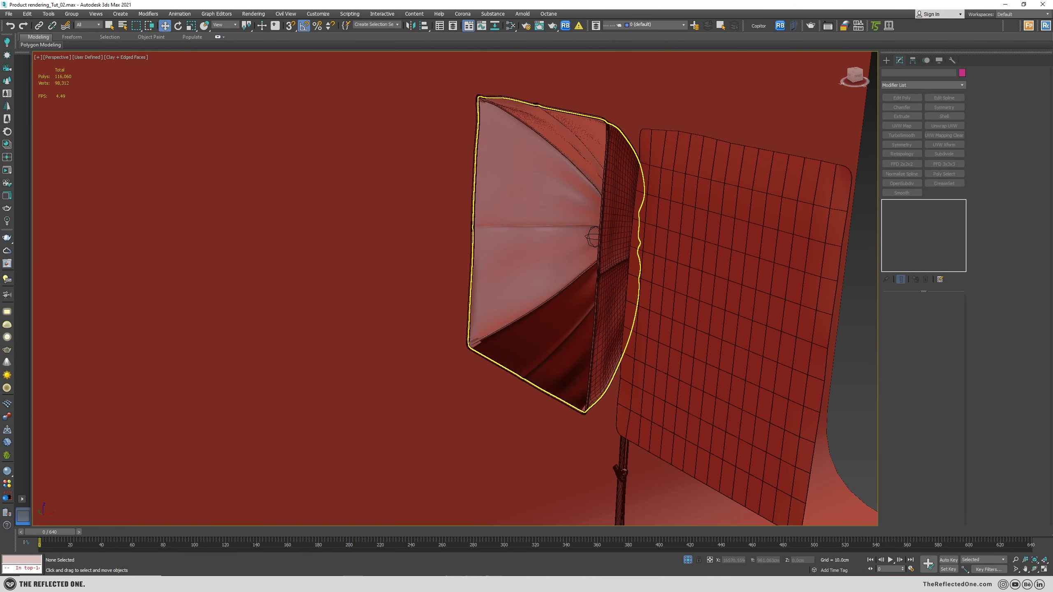
scroll(597, 238, up, 2)
click(596, 237)
scroll(597, 238, down, 2)
alt+middle_drag(597, 238, 539, 257)
scroll(583, 248, down, 3)
click(566, 252)
key(ctrl+z)
middle_drag(466, 286, 556, 280)
scroll(588, 281, down, 5)
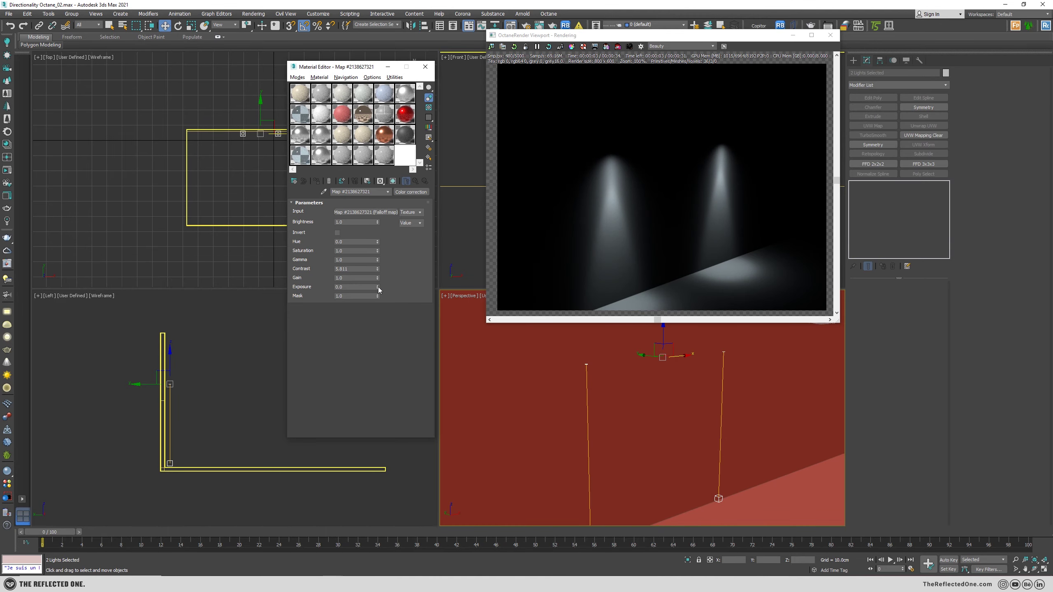
Raise the color correction map's contrast to about 46.277 and its exposure to about 1.51.
drag(381, 174, 380, 254)
double_click(356, 269)
text(100)
key(Return)
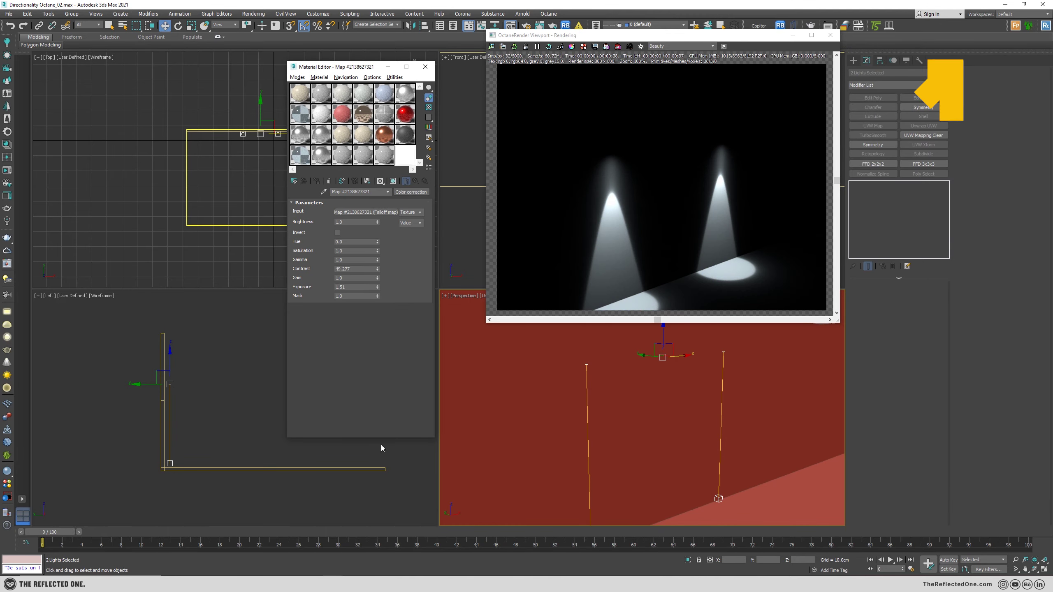
Switch off the small sphere light beside the head.
scroll(651, 373, down, 3)
drag(649, 378, 665, 382)
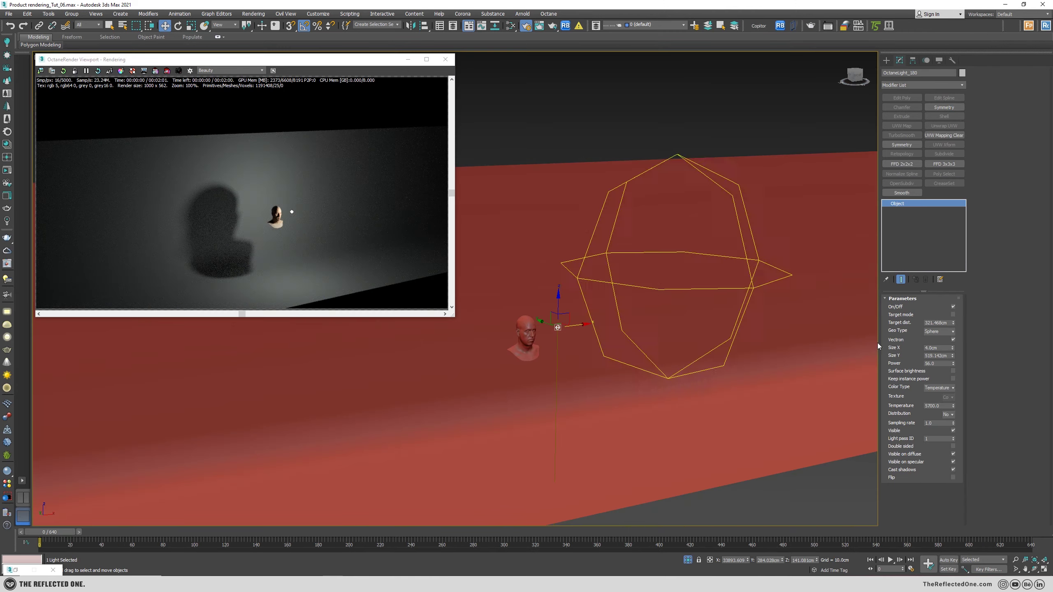
click(952, 307)
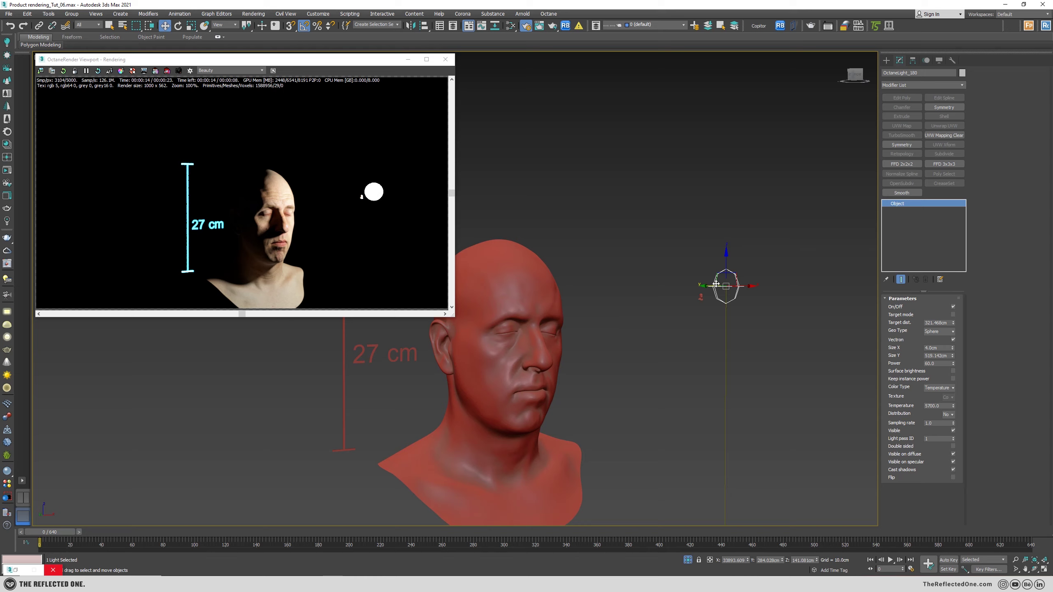
Select the miniature head beside the sphere light and frame it in the viewport.
click(702, 297)
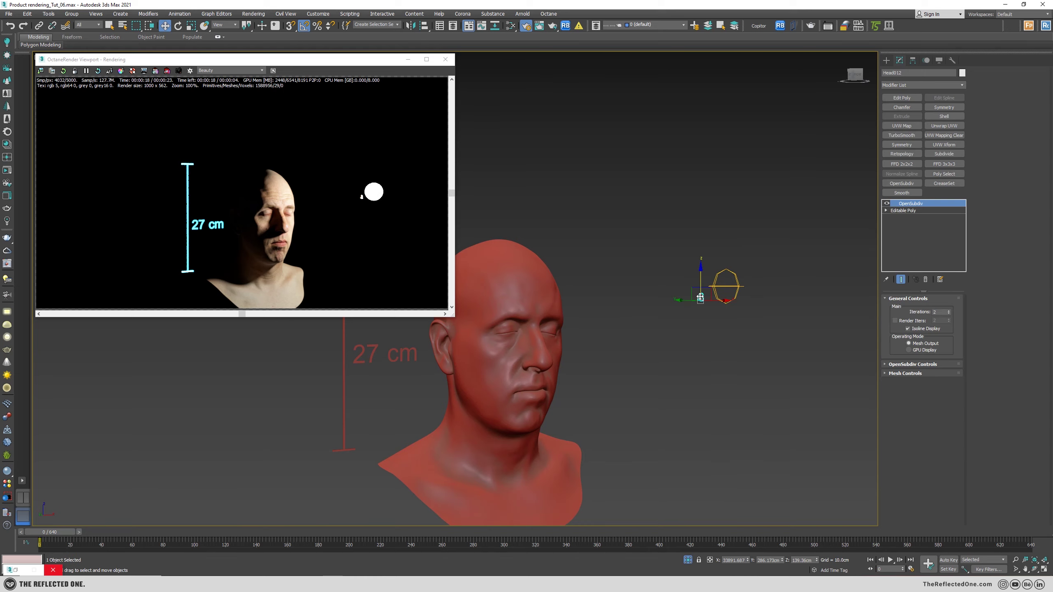
key(z)
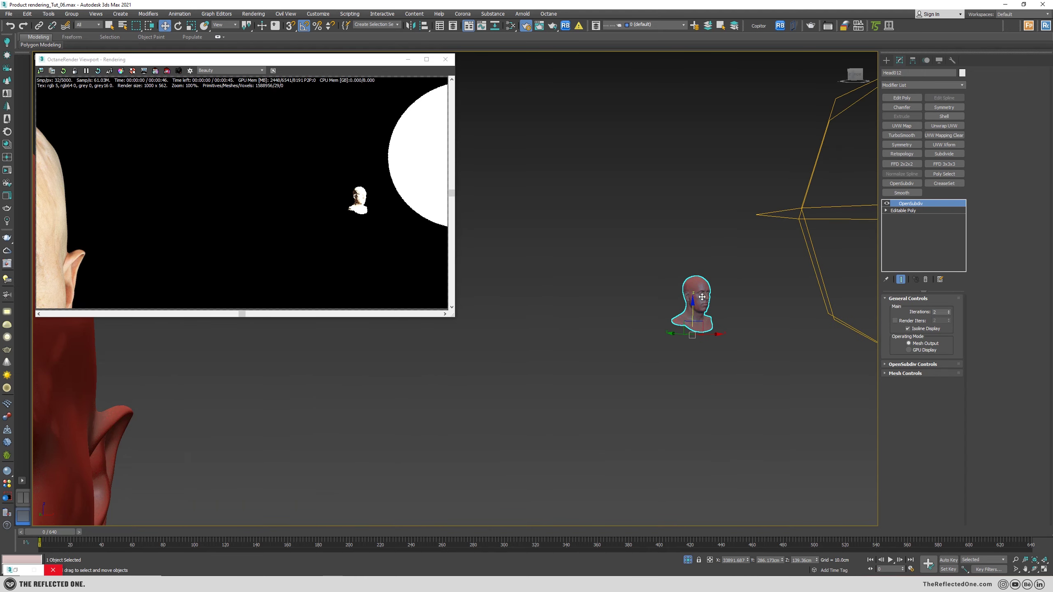
scroll(702, 296, down, 4)
middle_drag(828, 197, 784, 219)
Select the sphere light next to the miniature head and set its power to 0.5.
drag(784, 219, 847, 128)
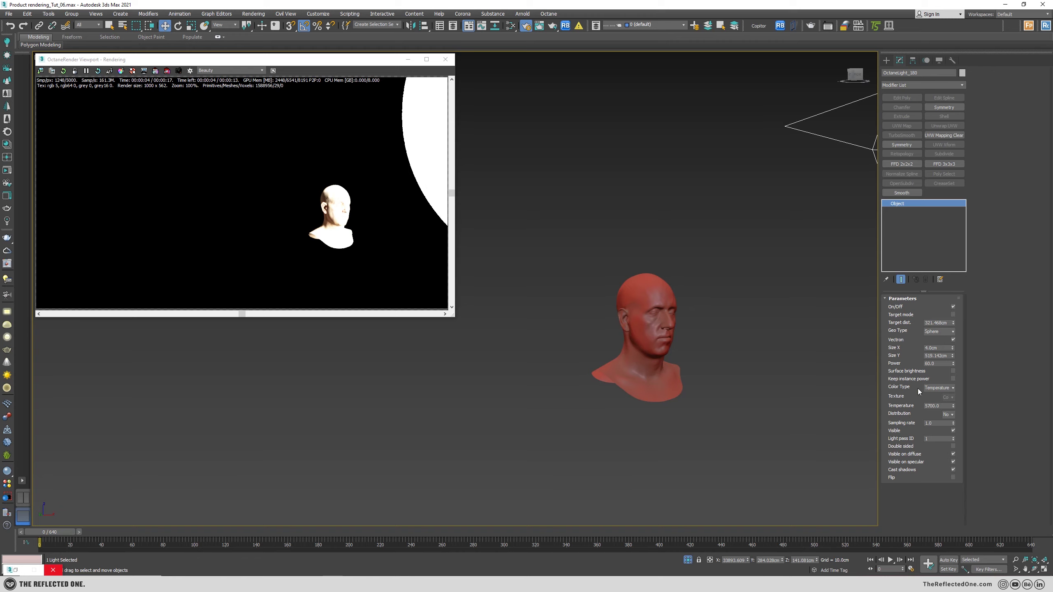
drag(936, 363, 905, 365)
text(0.5)
key(Return)
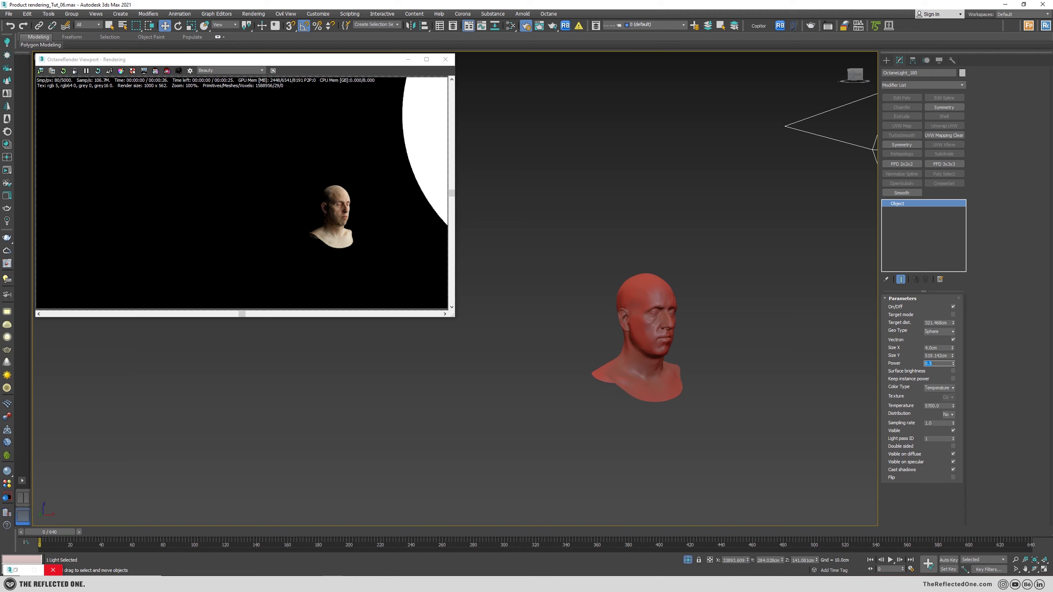
Select the miniature head and compare its lighting and scale with the full-size 27 cm head.
drag(562, 245, 712, 432)
key(z)
middle_drag(526, 319, 573, 391)
scroll(543, 395, up, 4)
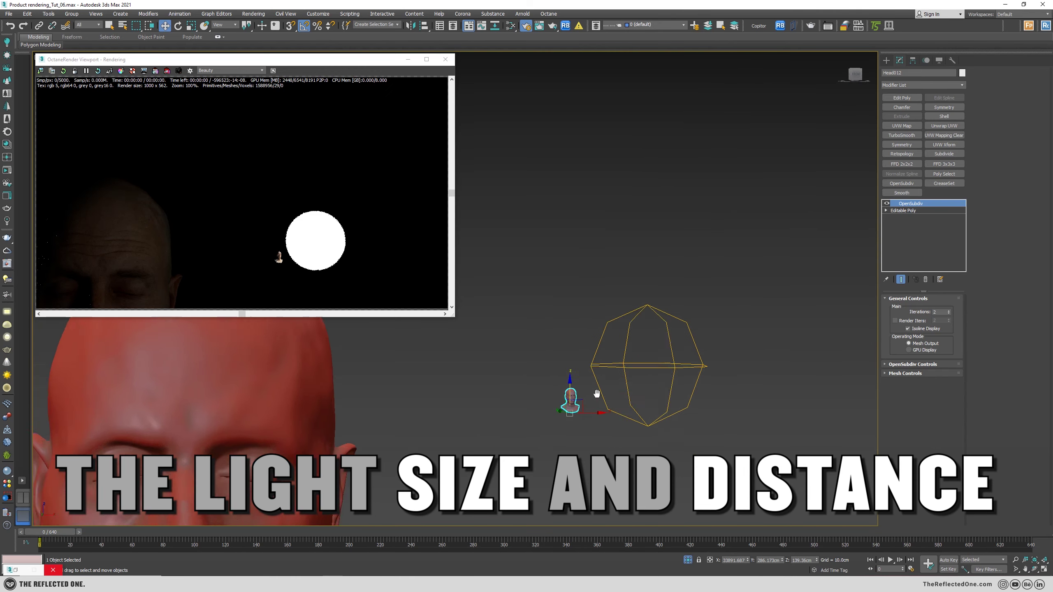
scroll(461, 371, down, 5)
mouse_move(460, 372)
middle_down()
mouse_move(531, 372)
mouse_move(538, 327)
middle_up()
alt+middle_drag(538, 328, 598, 375)
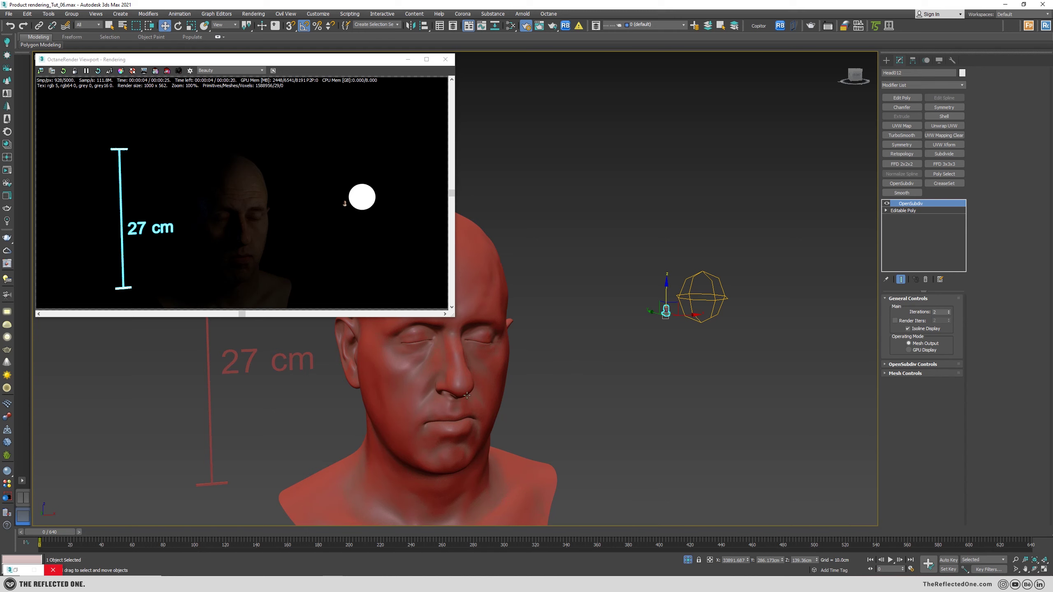
Select the sphere light and inspect it up close together with the miniature head.
click(695, 324)
scroll(668, 307, up, 4)
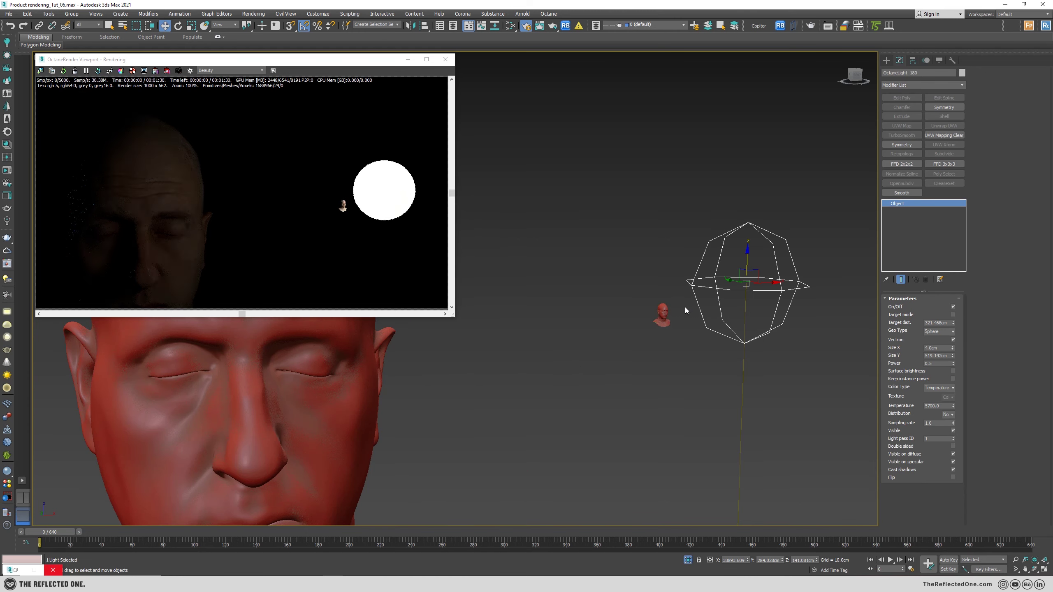
scroll(684, 307, up, 4)
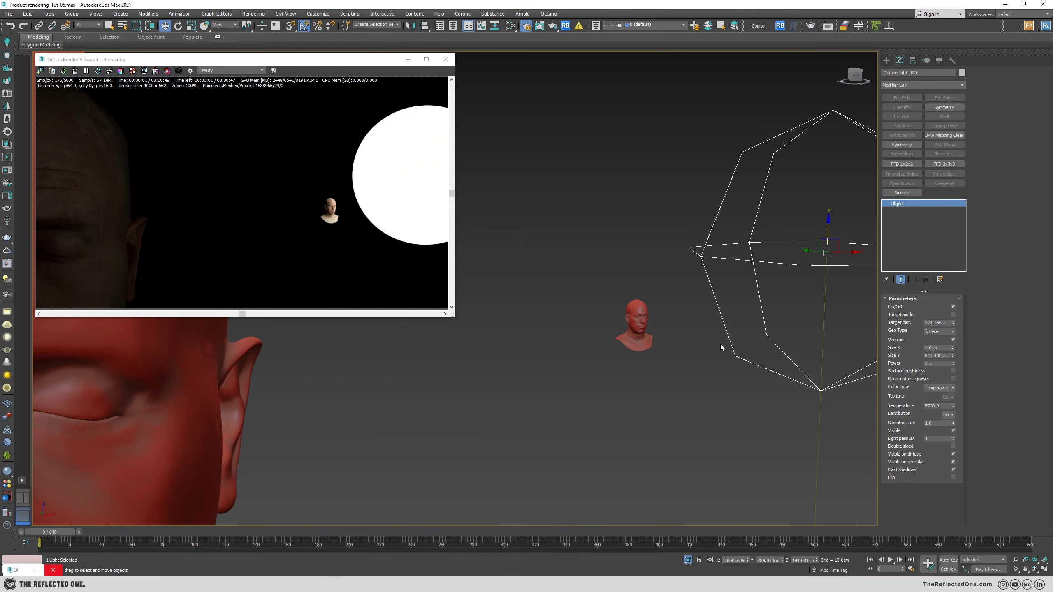